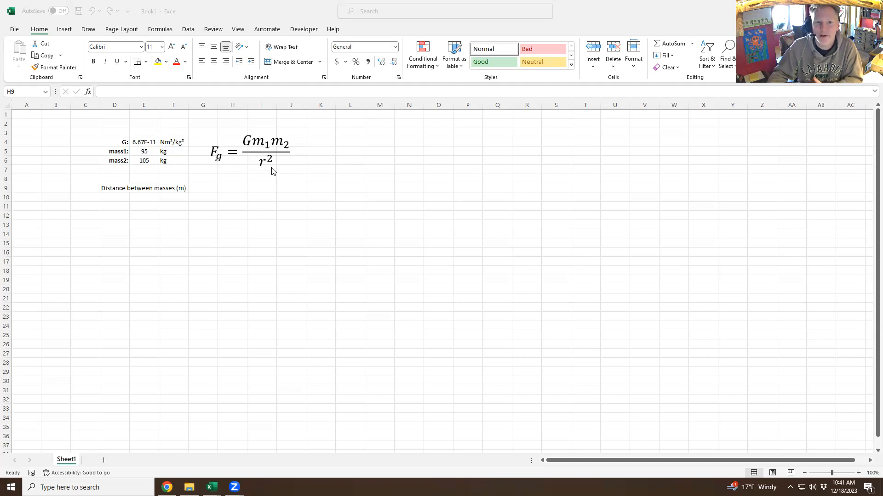
# Make the D9 distance heading wrap onto several lines, bold, with a bottom border.
pyautogui.click(119, 187)
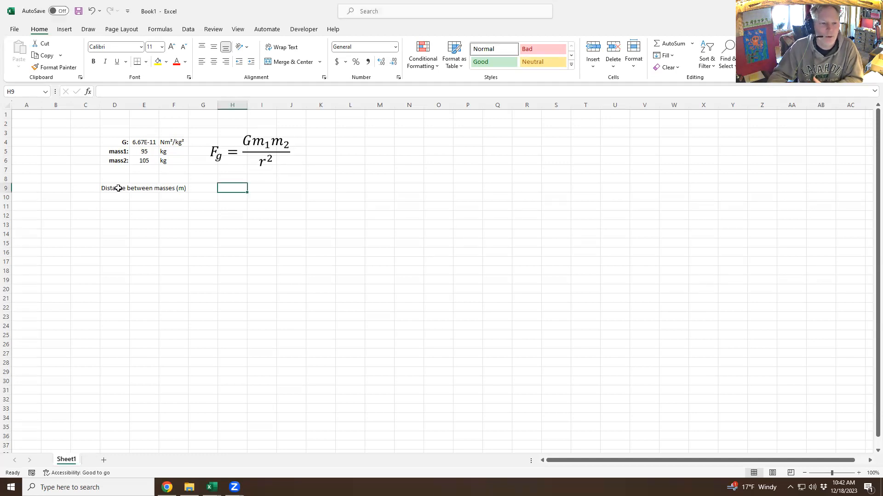
pyautogui.click(117, 188)
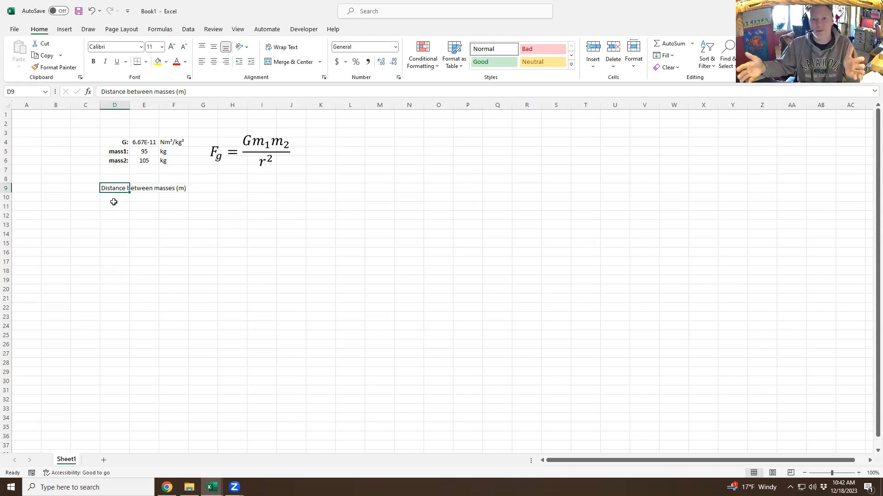
pyautogui.click(286, 50)
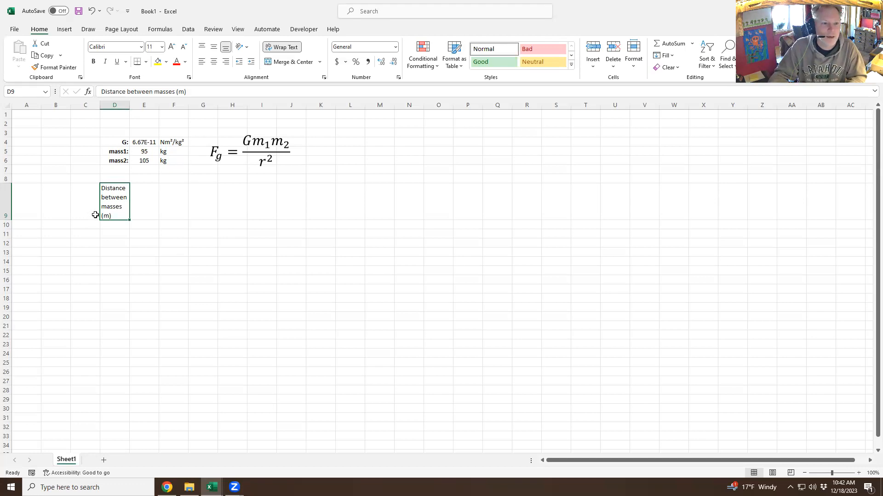
pyautogui.click(94, 63)
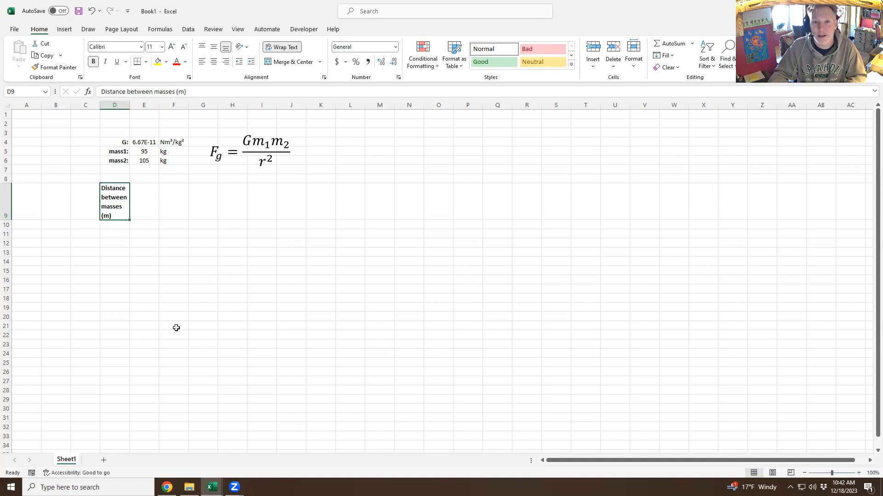
pyautogui.click(140, 67)
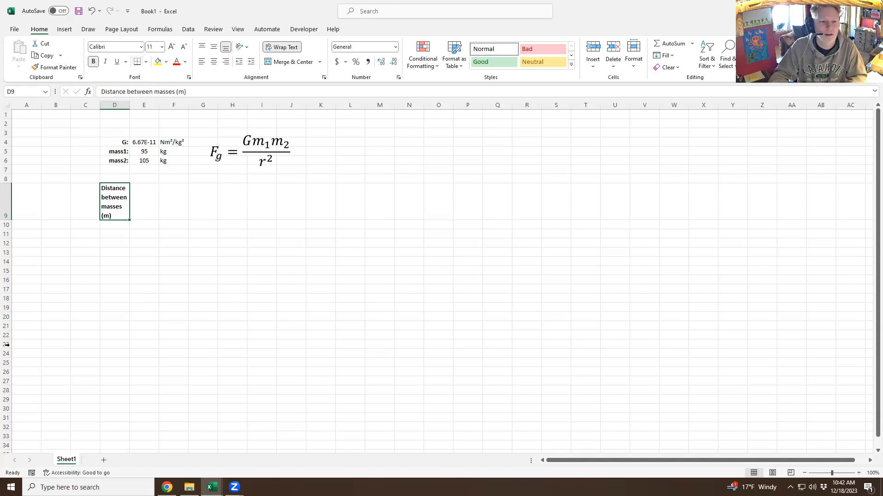
pyautogui.click(128, 254)
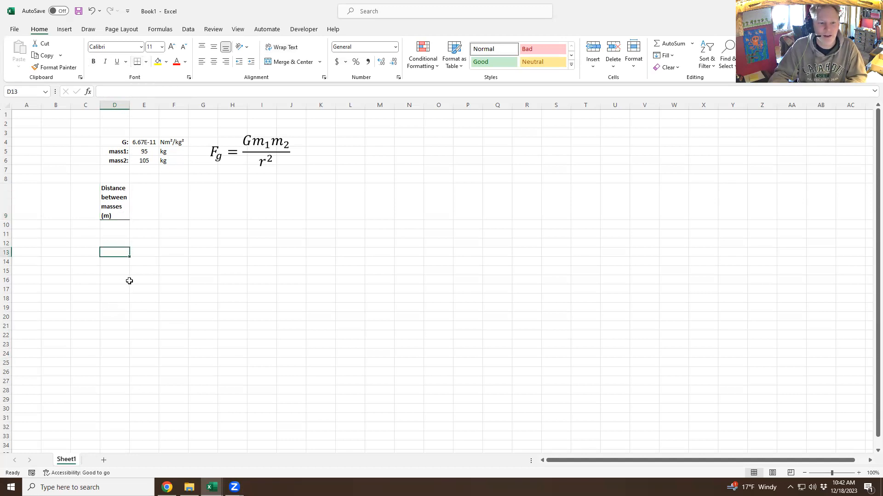
# Center the text in the heading and table cells of columns D and E.
pyautogui.moveTo(113, 202); pyautogui.dragTo(174, 390)
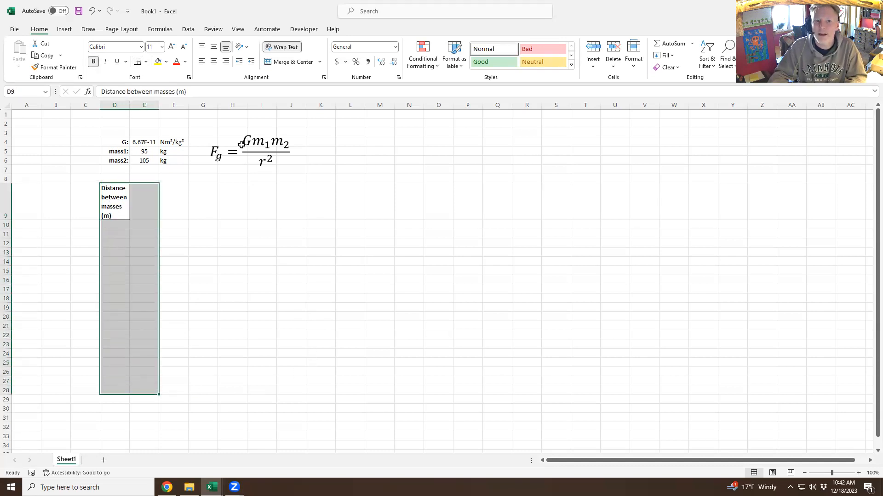
pyautogui.click(214, 61)
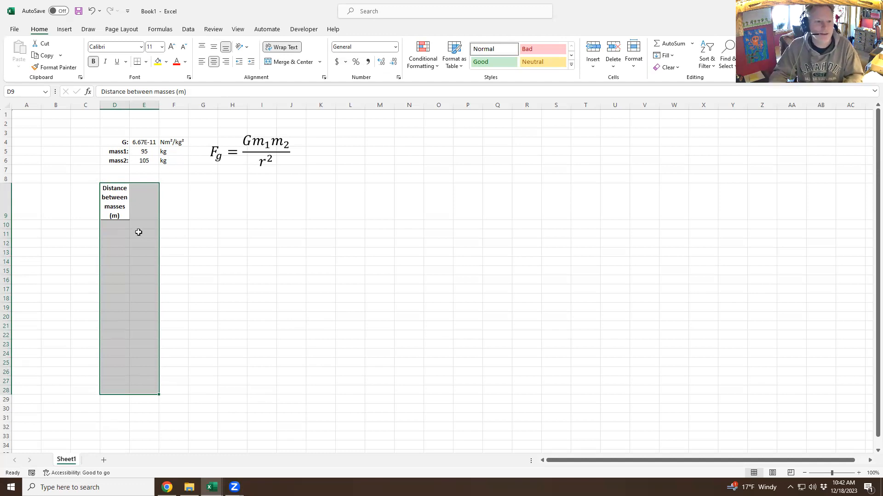
pyautogui.click(141, 207)
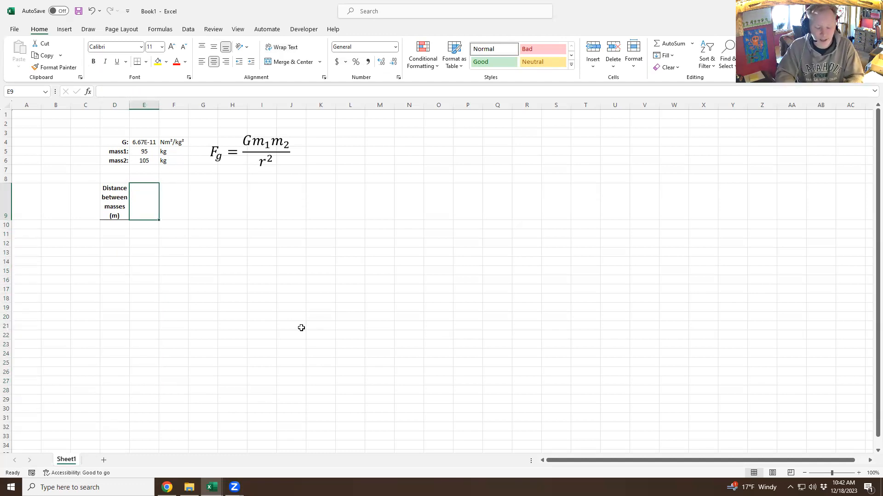
# Enter 'Force of Gravity (N)' in E9, wrapped, bold, with a bottom border.
pyautogui.write('Force of Gravity (N)')
pyautogui.hotkey('ctrl', 'Return')
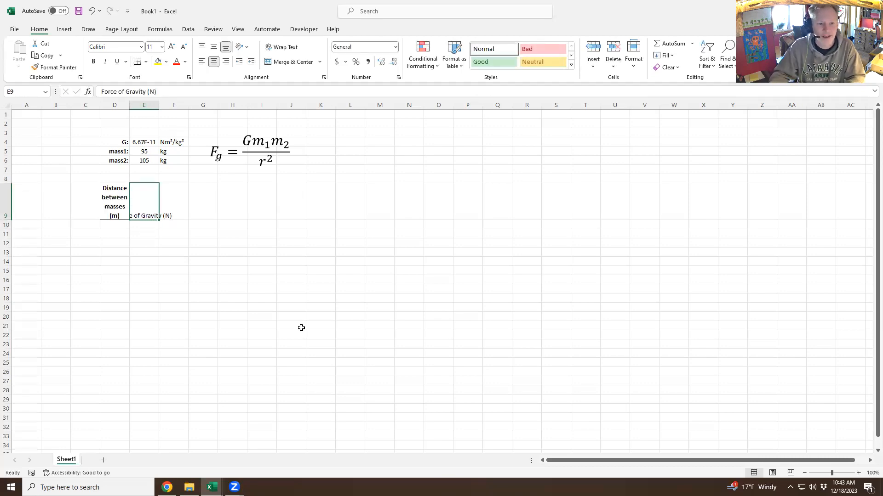
pyautogui.click(281, 47)
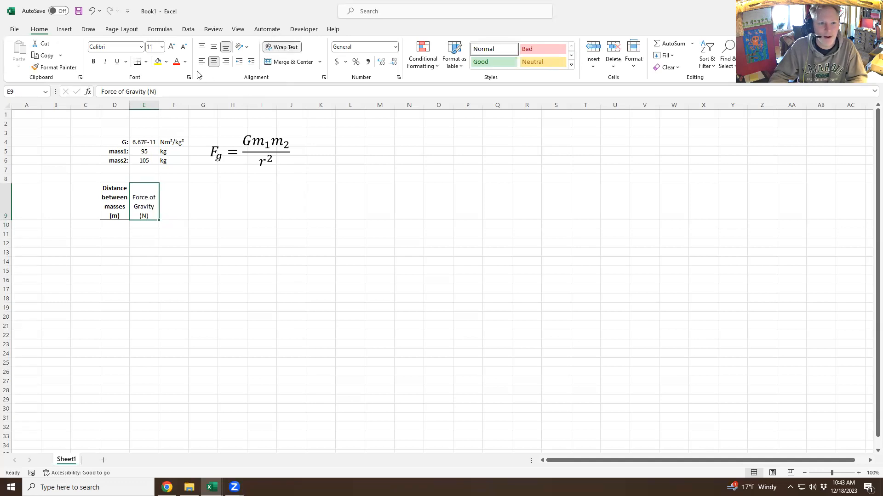
pyautogui.click(93, 61)
pyautogui.click(138, 64)
pyautogui.click(118, 226)
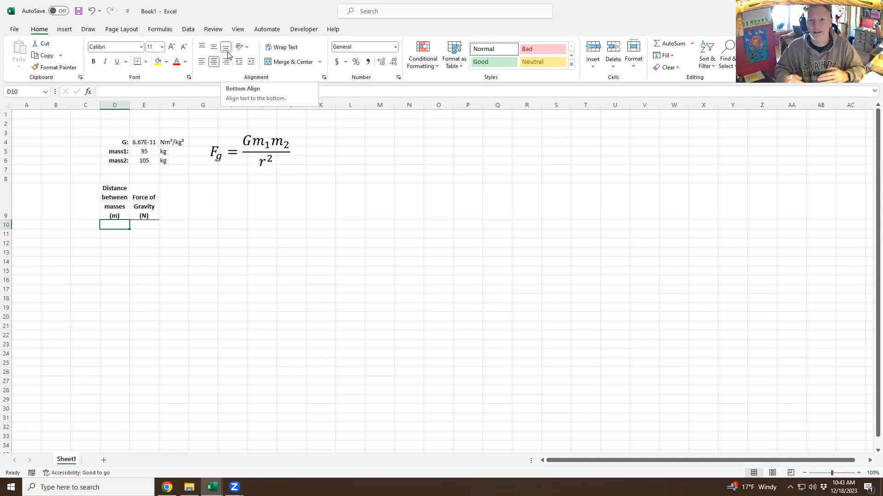
# Align both headings in D9:E9 to the bottom of their cells.
pyautogui.moveTo(115, 209); pyautogui.dragTo(146, 209)
pyautogui.hotkey('alt', 'h')
pyautogui.press('a')
pyautogui.press('t')
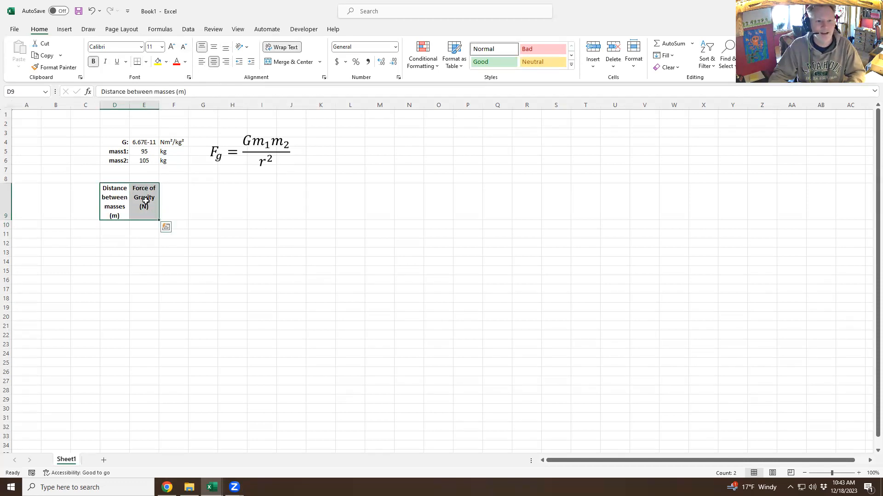
pyautogui.click(225, 48)
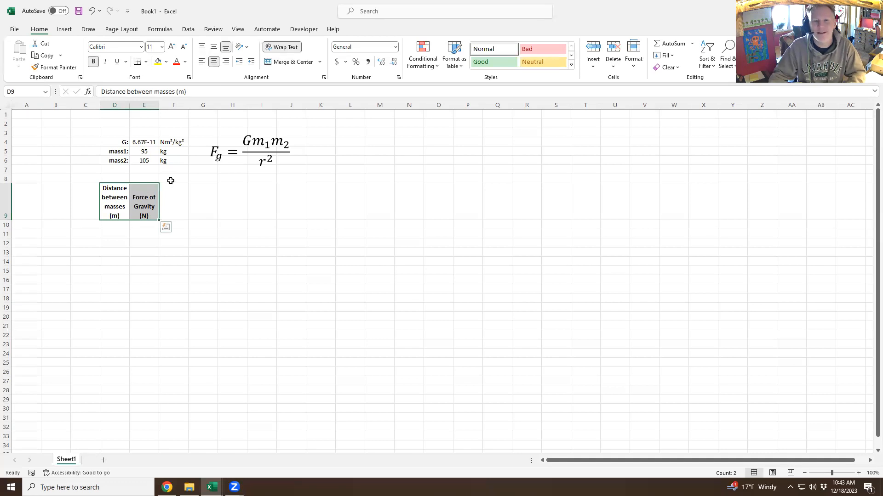
pyautogui.click(116, 226)
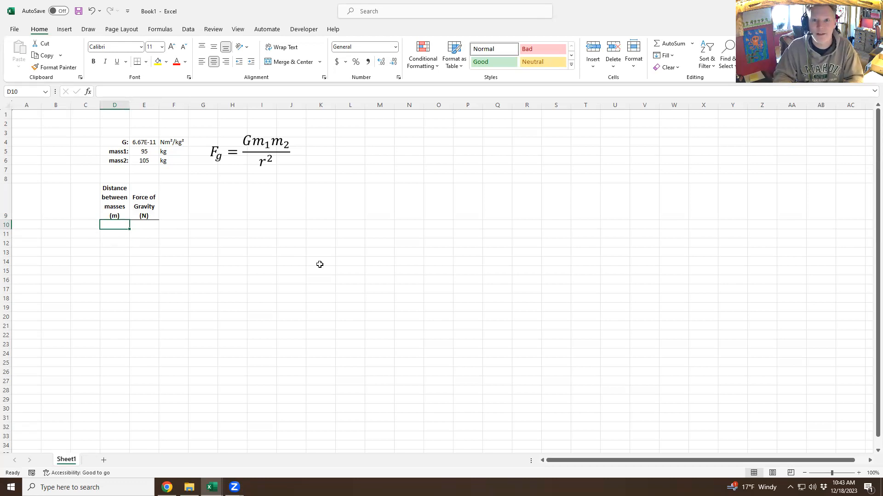
# Enter 1, 2, 3 in D10:D12 and extend the series down to 10 in D19.
pyautogui.write('1')
pyautogui.press('Return')
pyautogui.write('2')
pyautogui.press('Return')
pyautogui.write('3')
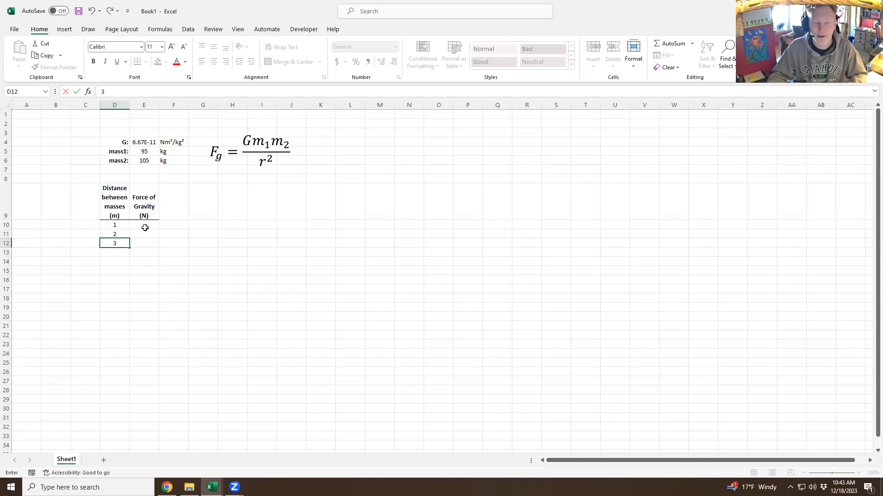
pyautogui.moveTo(118, 225); pyautogui.dragTo(117, 244)
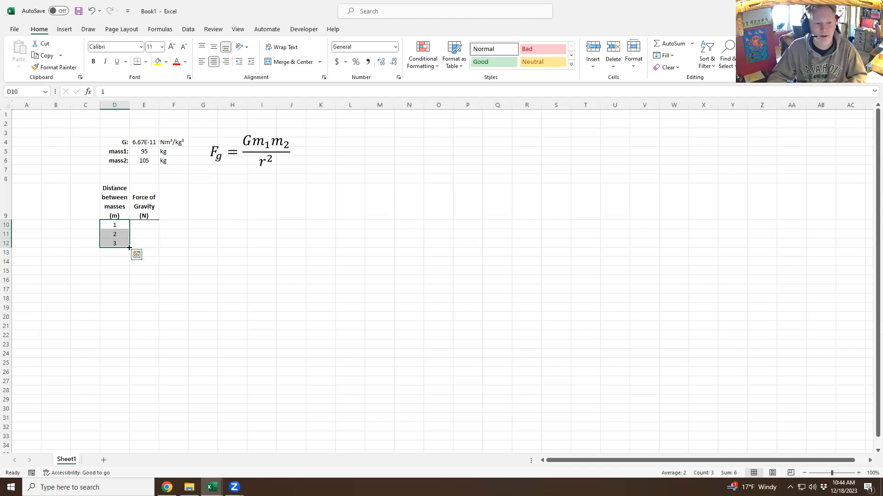
pyautogui.moveTo(129, 247); pyautogui.dragTo(127, 309)
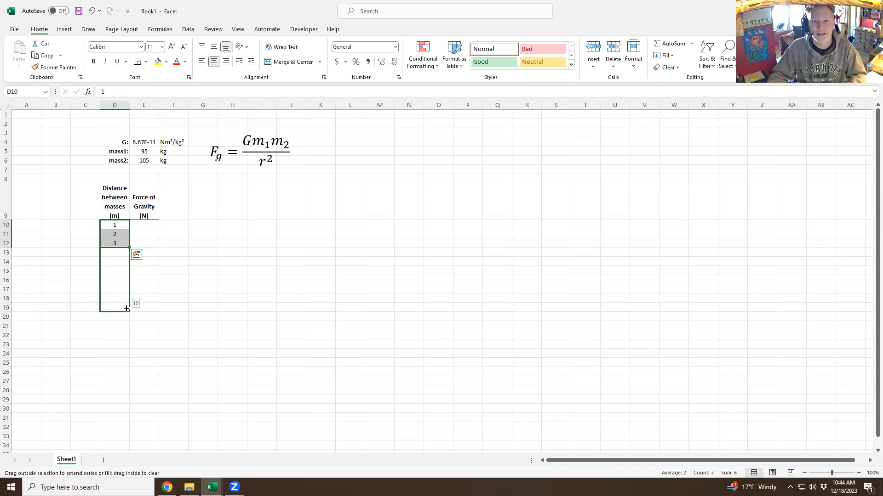
pyautogui.moveTo(126, 309); pyautogui.dragTo(129, 309)
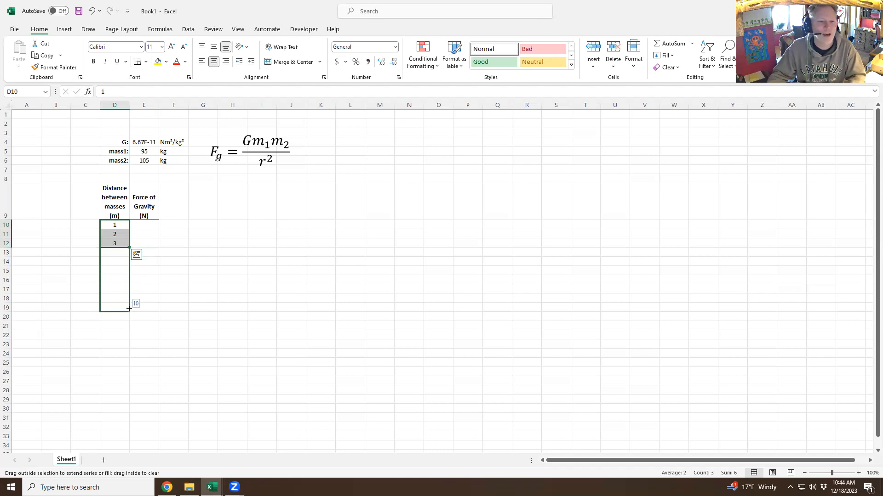
pyautogui.moveTo(130, 310); pyautogui.dragTo(131, 312)
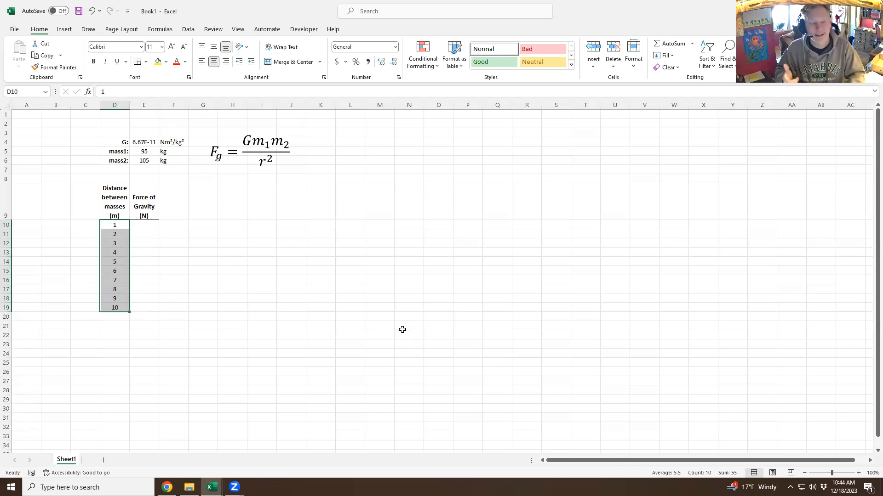
pyautogui.click(147, 228)
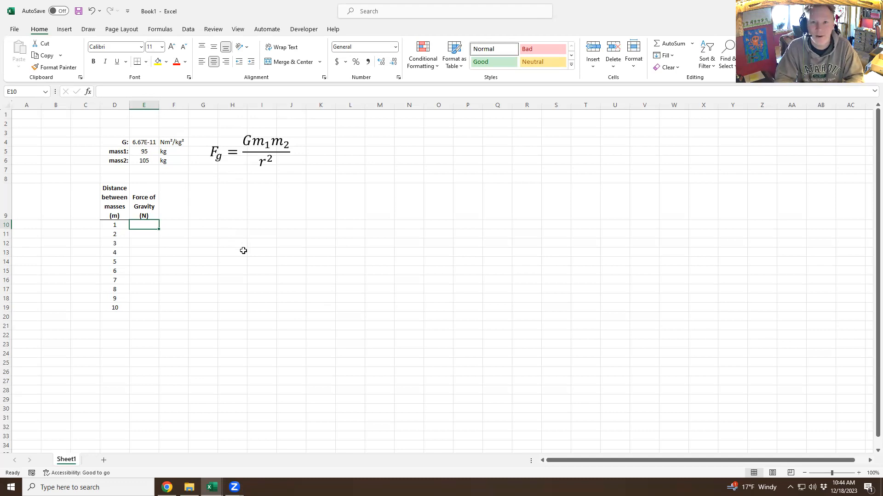
# Enter =E4*E5*E6/D10^2 in E10, giving a force of 6.65333E-07 N at 1 m.
pyautogui.write('=')
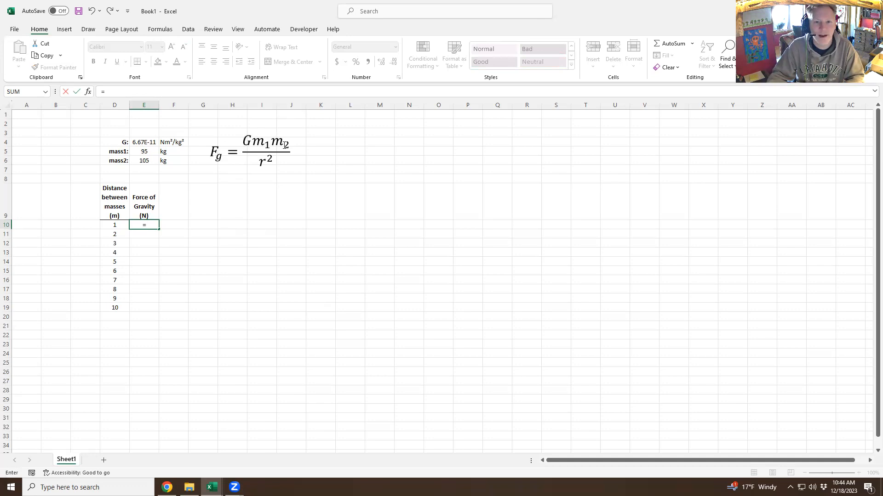
pyautogui.click(151, 141)
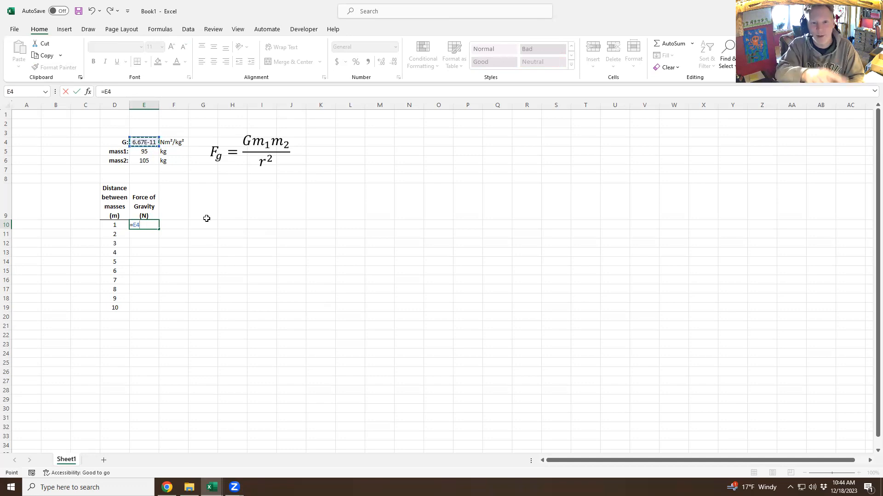
pyautogui.write('*')
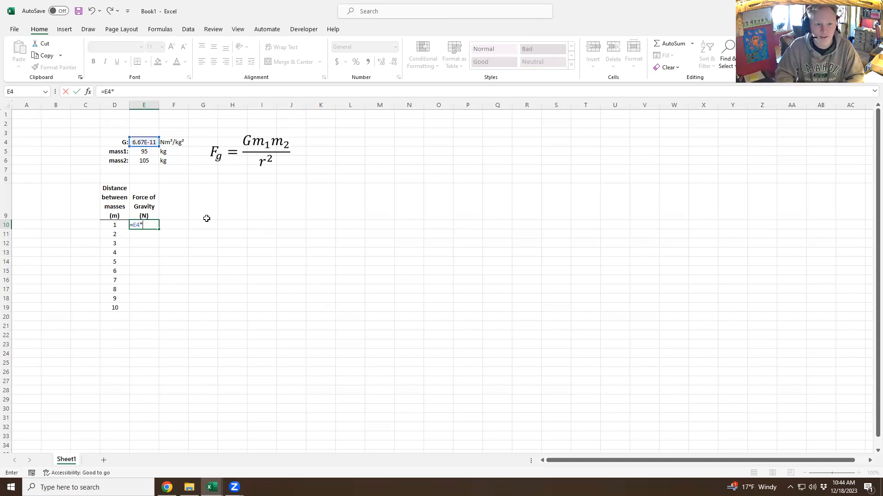
pyautogui.click(151, 152)
pyautogui.write('*')
pyautogui.click(146, 161)
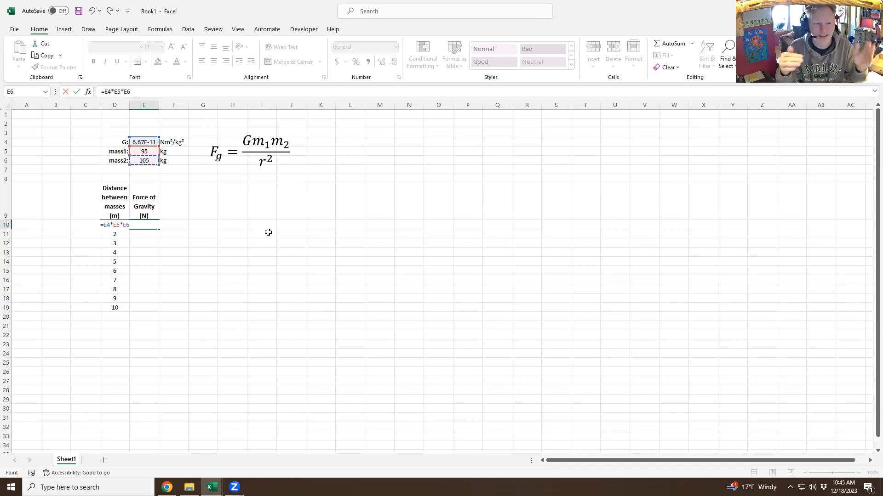
pyautogui.write('/')
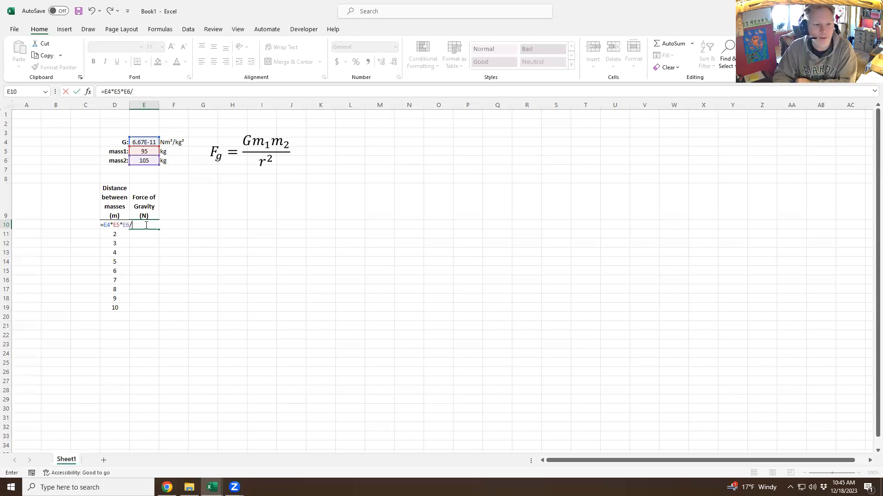
pyautogui.press('Left')
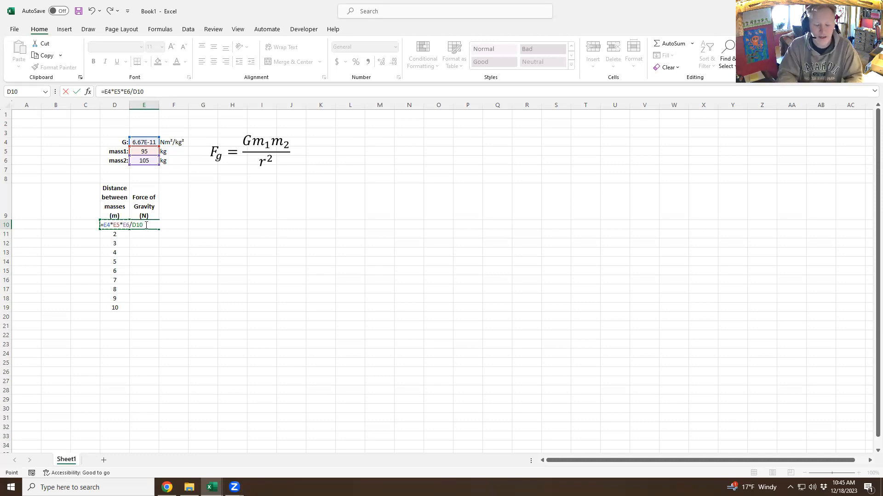
pyautogui.write('^2')
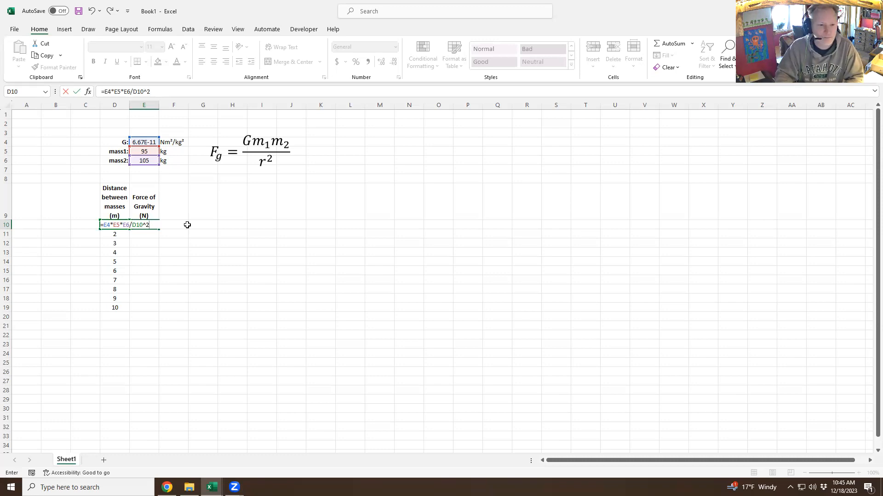
pyautogui.press('Return')
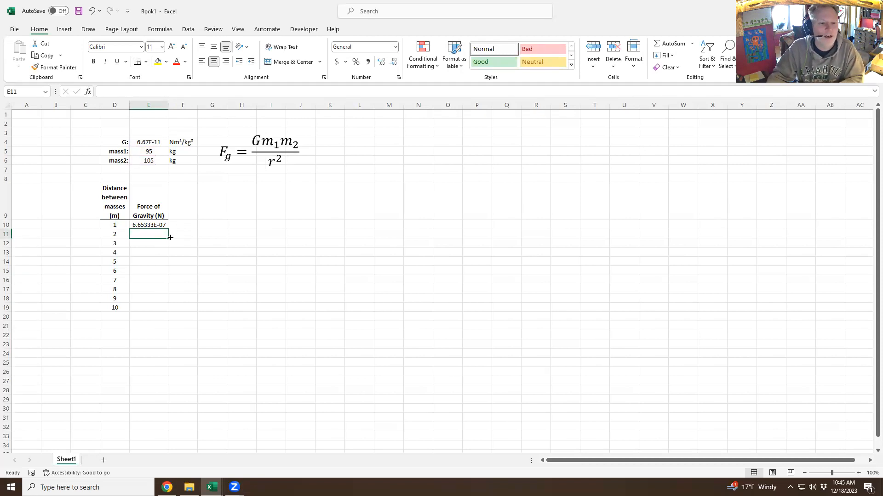
pyautogui.click(158, 225)
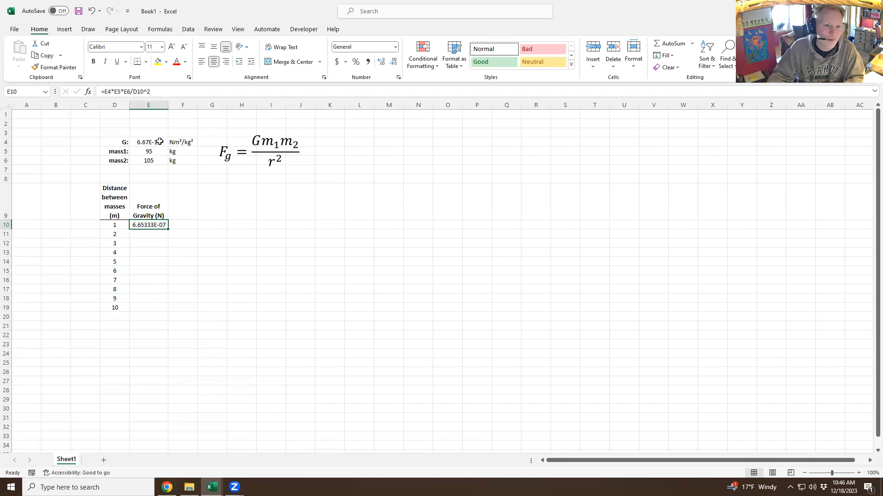
# Reduce the decimal places of E10's force until it shows 6.7E-07.
pyautogui.click(394, 63)
pyautogui.click(394, 63)
pyautogui.click(394, 63)
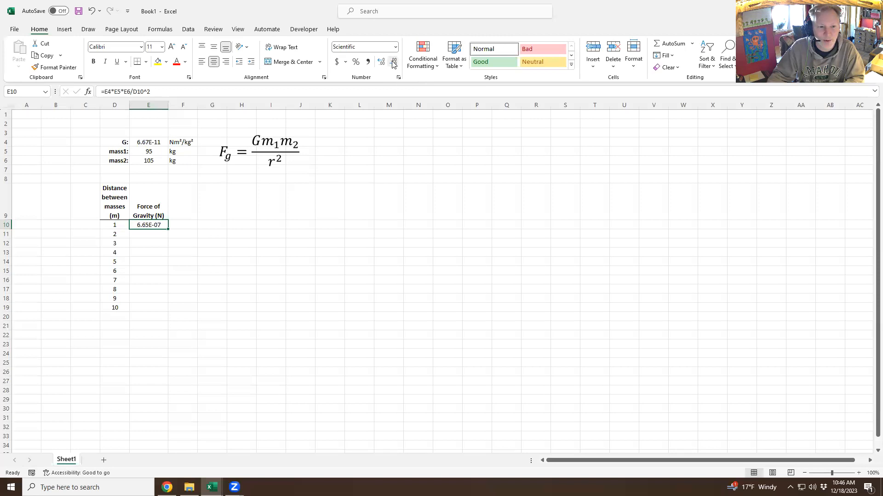
pyautogui.click(394, 63)
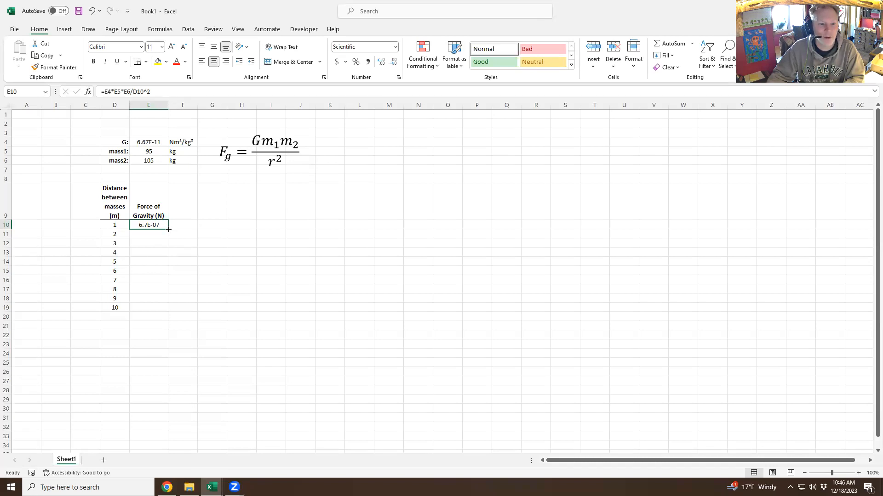
# Copy E10's formula into E11, where shifted references give 0.0E+00.
pyautogui.moveTo(169, 229); pyautogui.dragTo(168, 238)
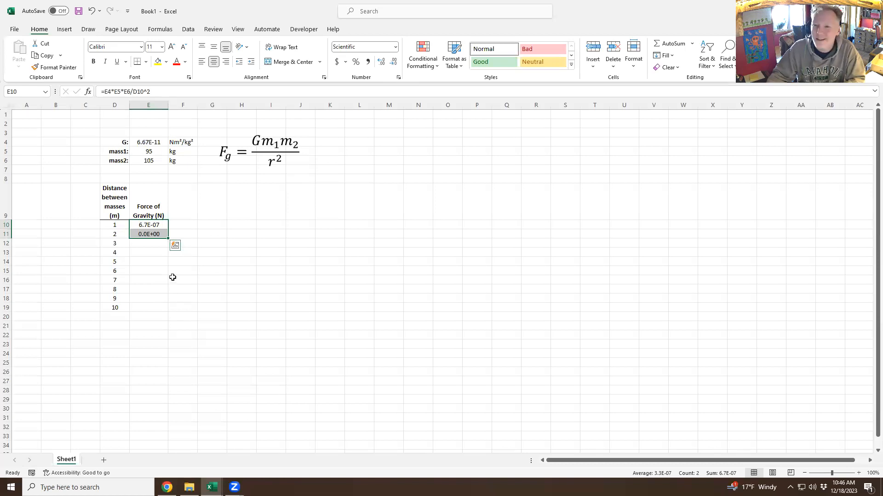
pyautogui.click(149, 234)
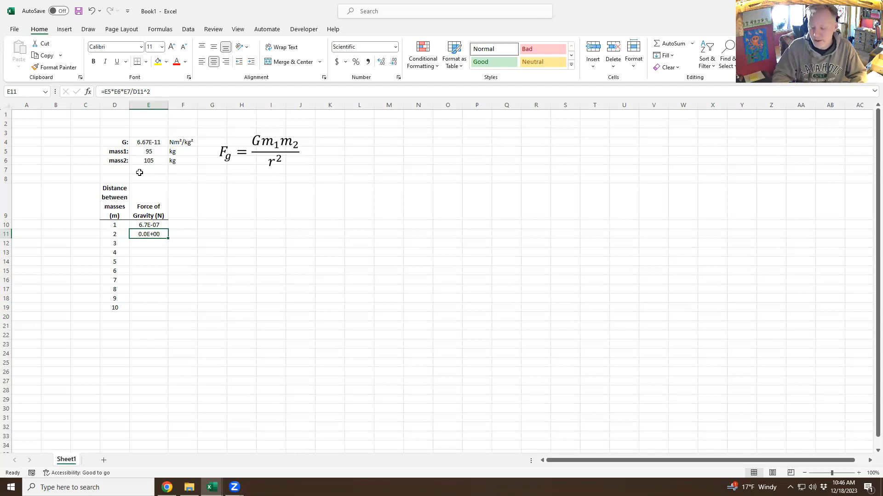
pyautogui.press('Up')
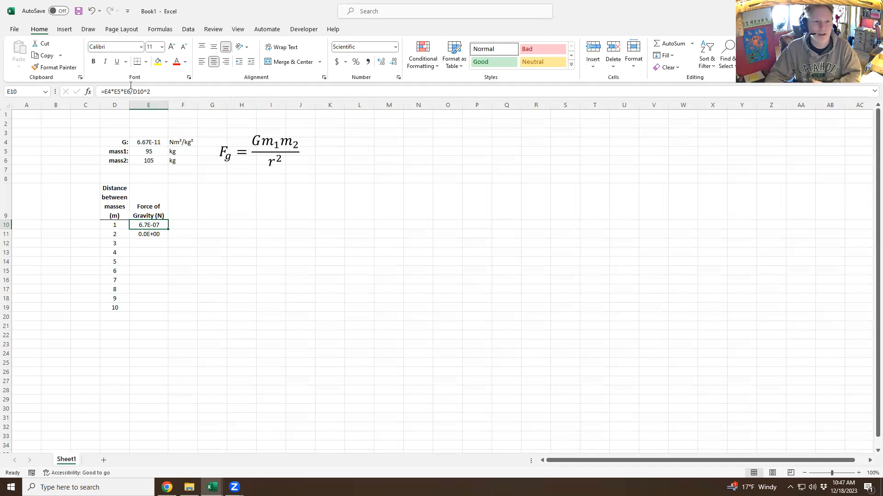
# Change E10's formula to =$E$4*$E$5*$E$6/D10^2 with absolute G and mass references.
pyautogui.click(104, 92)
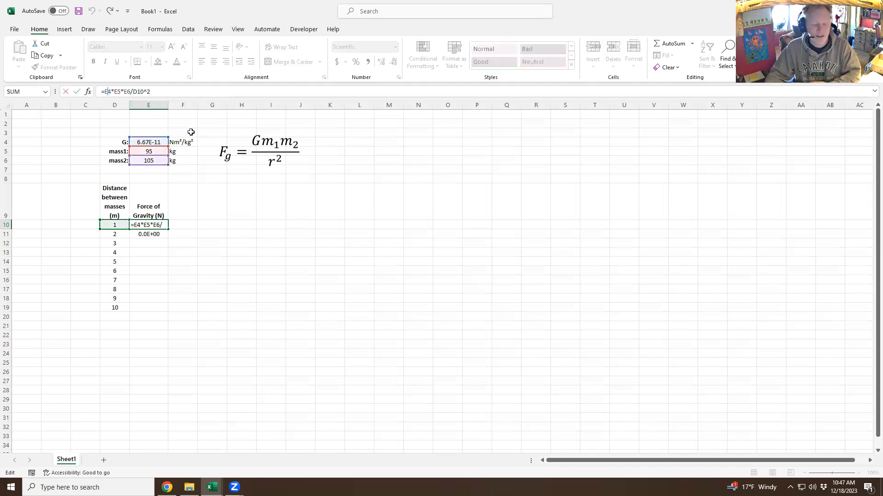
pyautogui.write('$4*E')
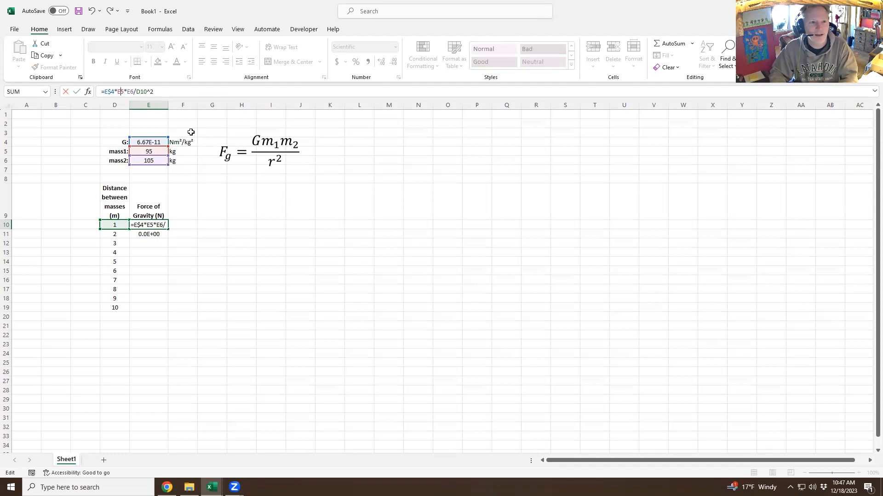
pyautogui.write('$')
pyautogui.press('Right')
pyautogui.press('Right')
pyautogui.write('$E')
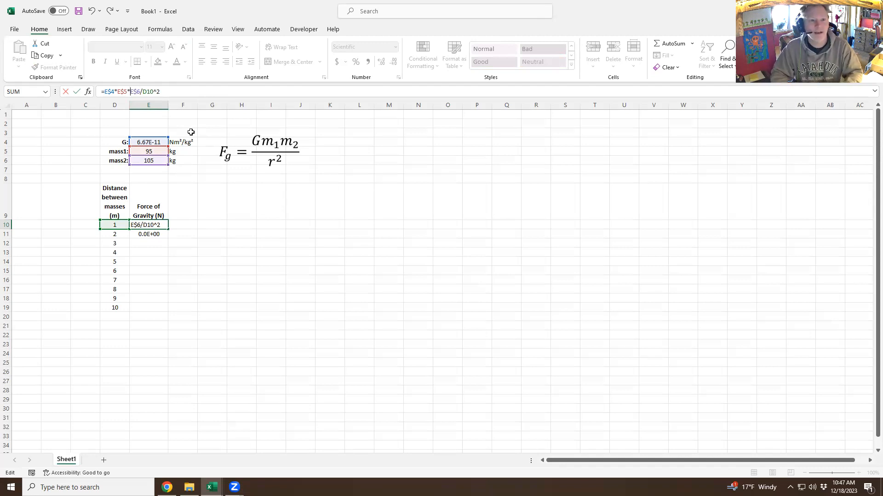
pyautogui.write('$')
pyautogui.press('Left')
pyautogui.press('Left')
pyautogui.write('$E')
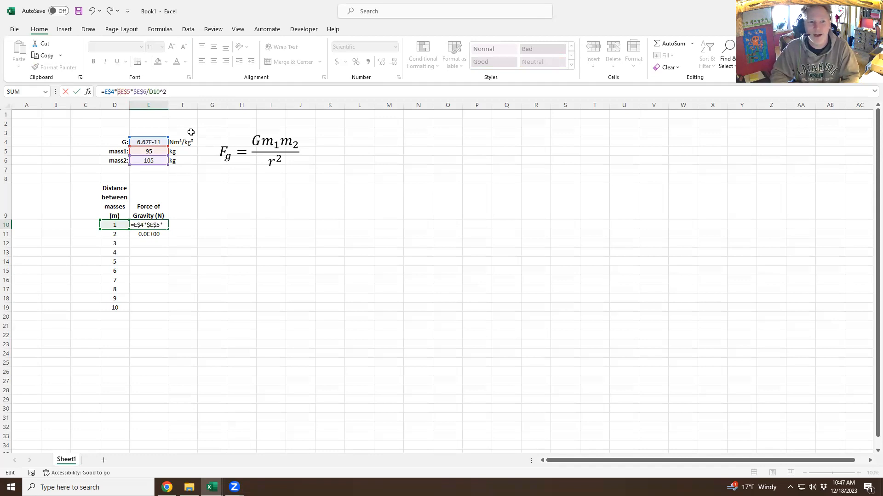
pyautogui.write('$')
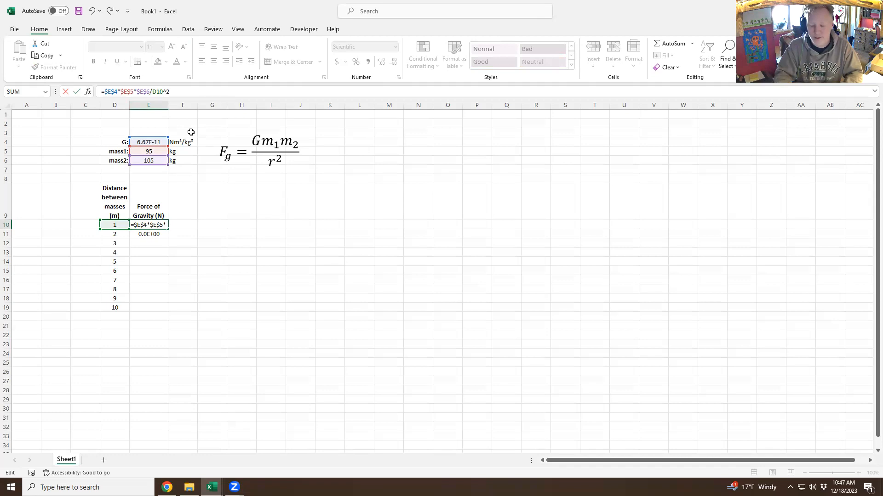
pyautogui.press('Return')
pyautogui.press('Up')
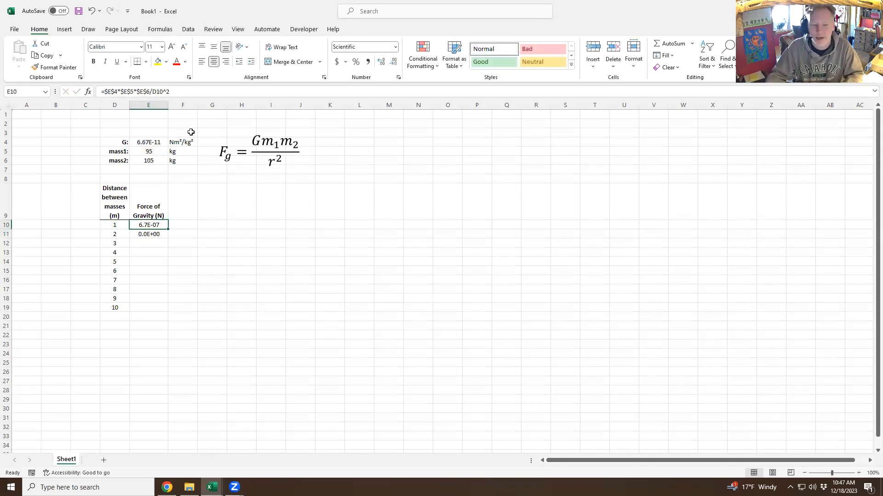
# Copy the corrected formula down E11:E19, giving forces from 1.7E-07 to 6.7E-09.
pyautogui.moveTo(169, 232); pyautogui.dragTo(172, 238)
pyautogui.click(149, 234)
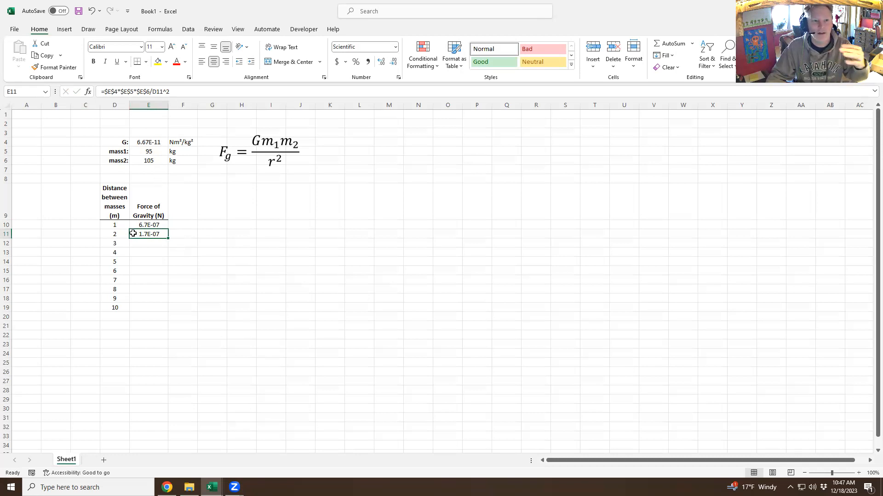
pyautogui.moveTo(168, 239); pyautogui.dragTo(167, 309)
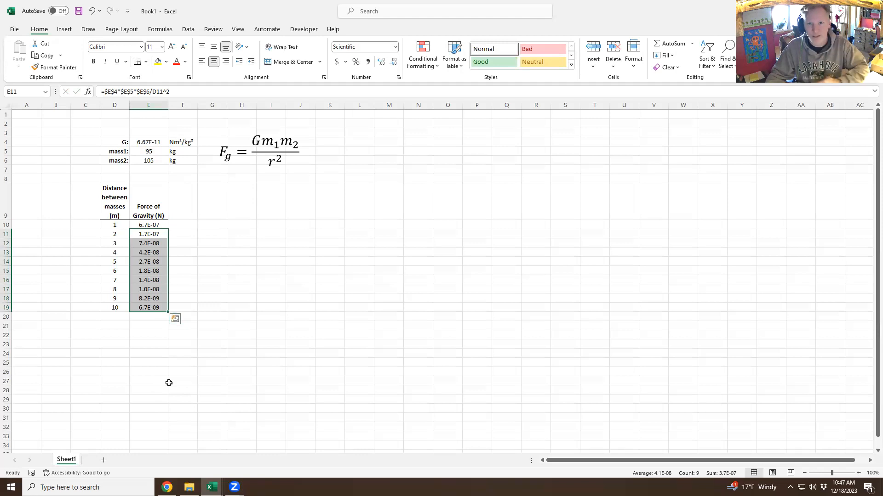
pyautogui.click(199, 262)
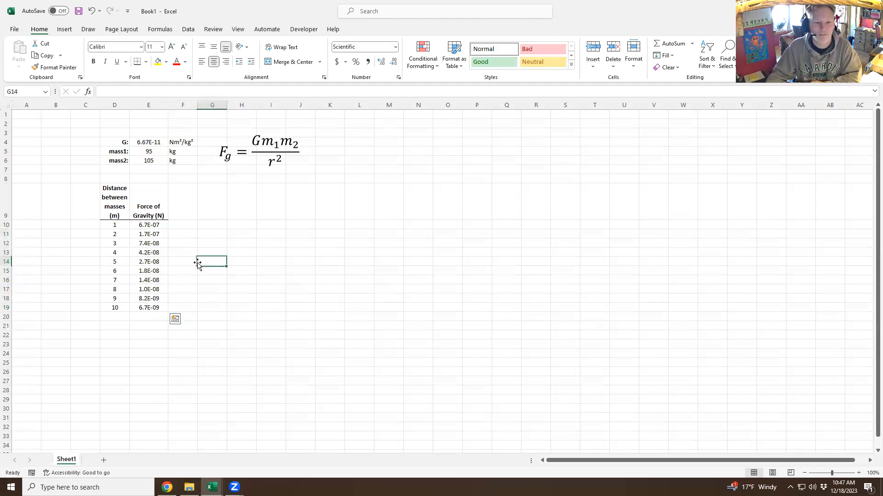